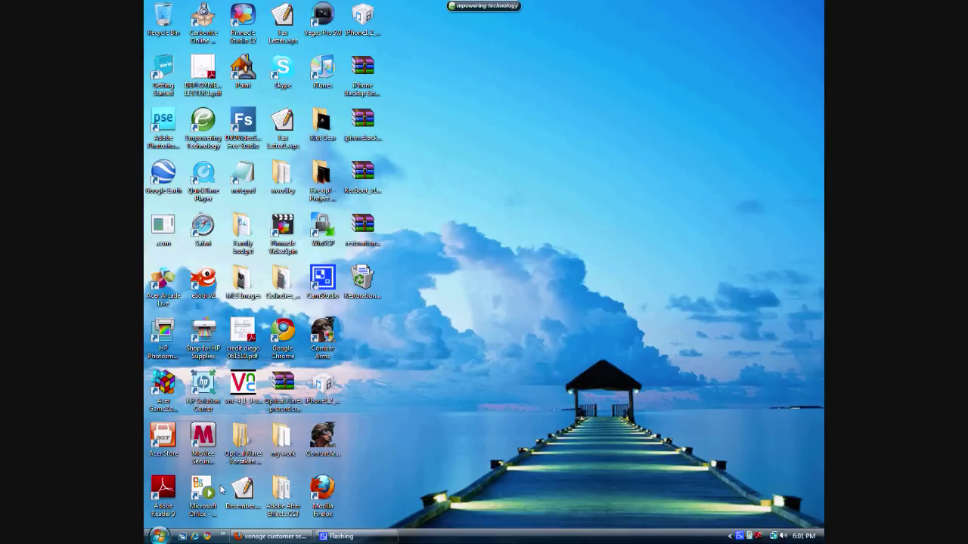
Step: Launch Internet Explorer from the Quick Launch bar so the iGoogle home page loads
left_click(195, 536)
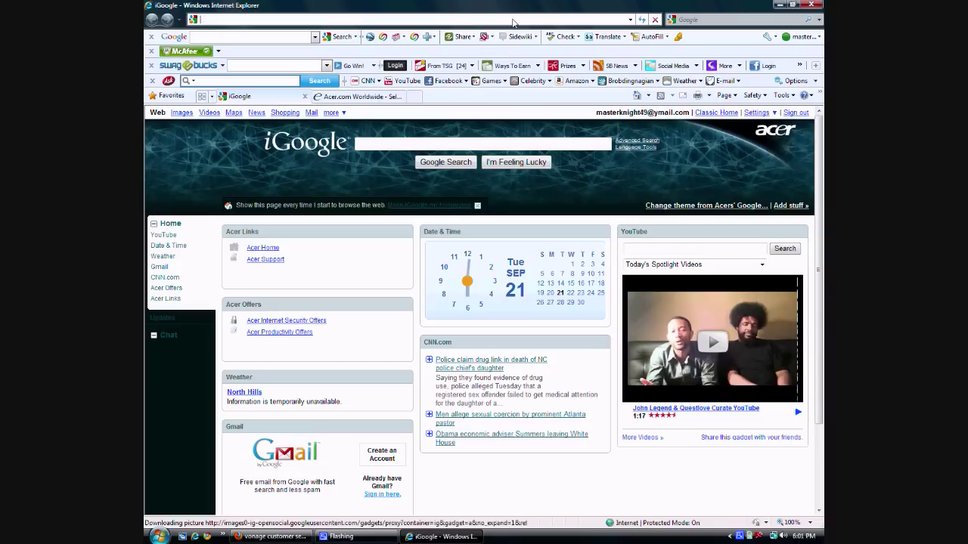
Step: Paste the Restoration download address to load its SnapFiles page
right_click(513, 23)
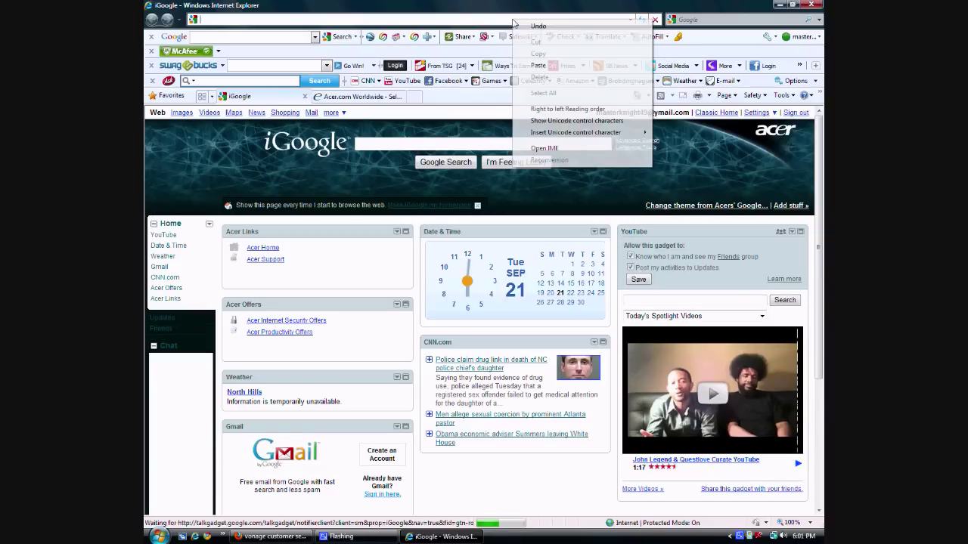
left_click(536, 66)
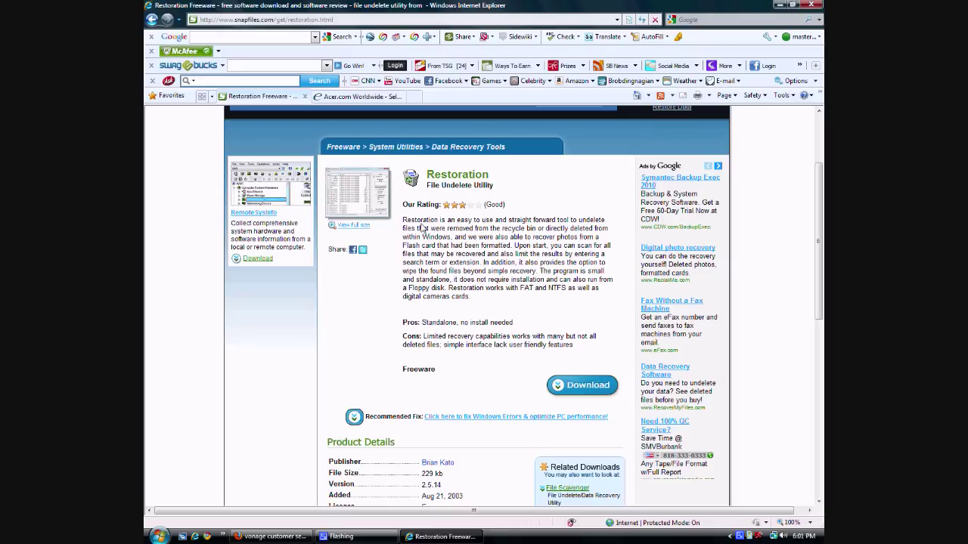
left_click_drag(407, 225, 469, 265)
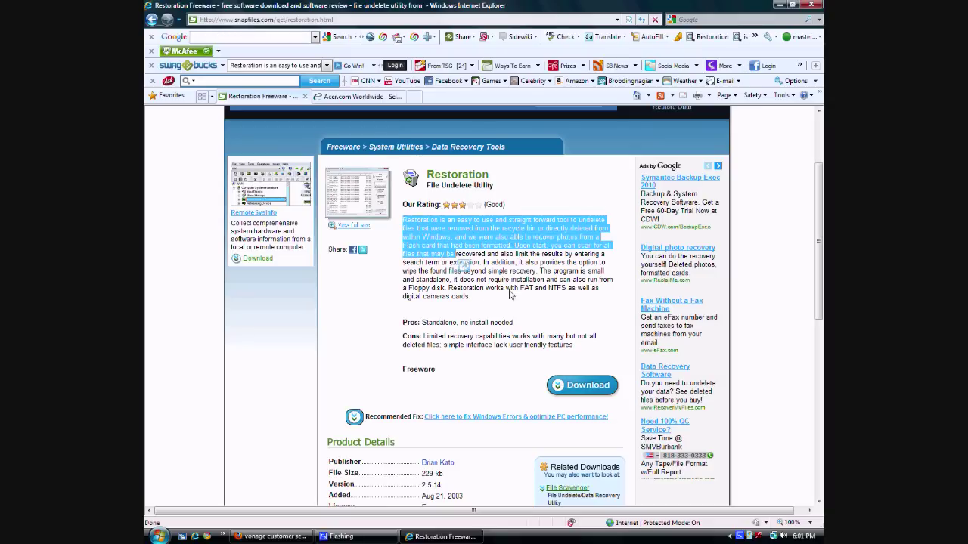
left_click(512, 296)
Step: Scroll through the Restoration description, then minimize the browser
scroll(520, 303, "down", 4)
scroll(521, 297, "down", 1)
scroll(522, 297, "up", 10)
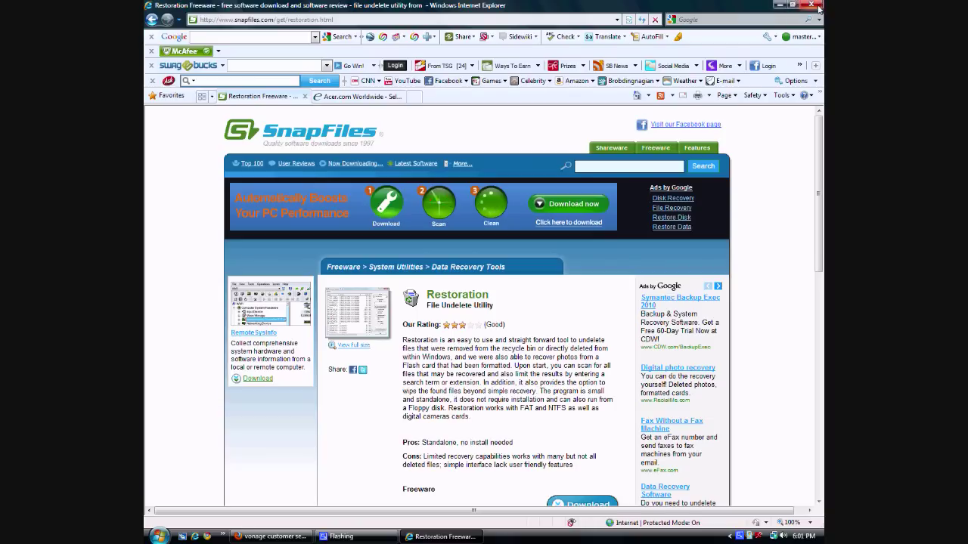
left_click(778, 6)
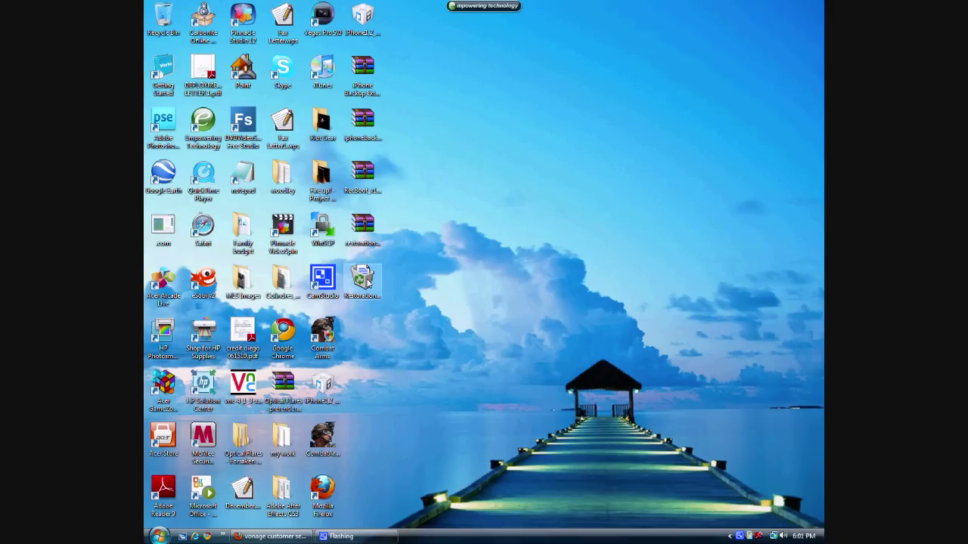
Step: Tidy the Restoration desktop icons and open restoration.zip in WinRAR, dismissing the licence reminder
mouse_move(361, 278)
left_mouse_down()
mouse_move(475, 210)
mouse_move(481, 226)
left_mouse_up()
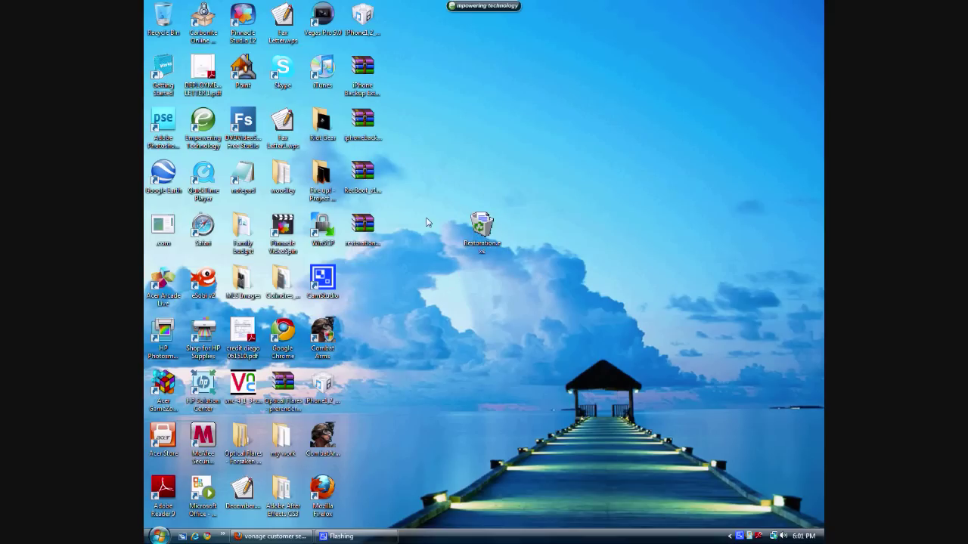
left_click_drag(378, 256, 403, 334)
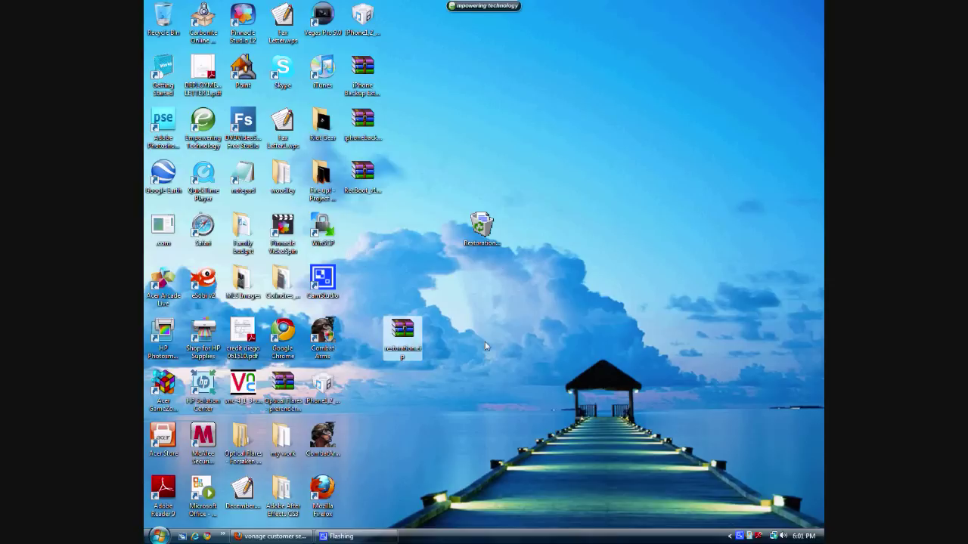
double_click(402, 334)
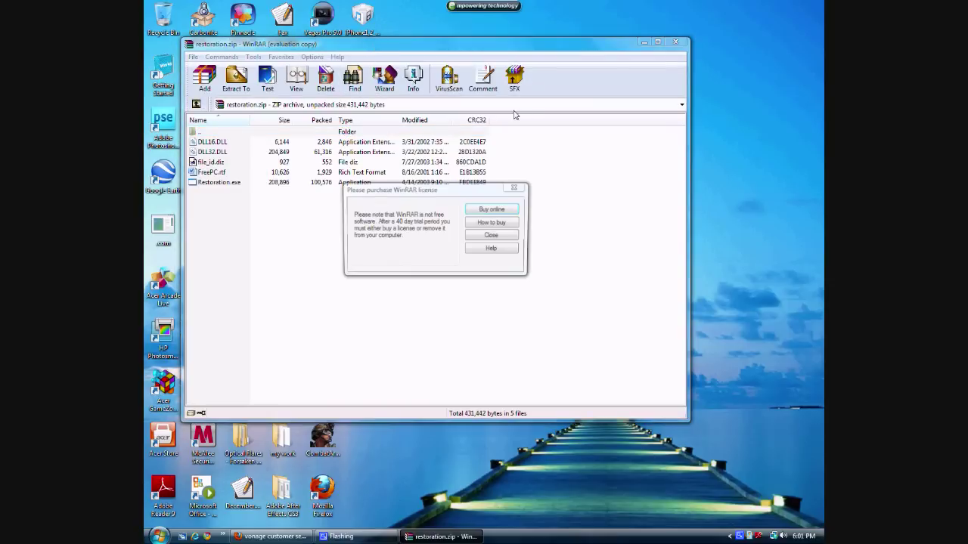
left_click(514, 188)
Step: Select Restoration.exe among the archive's five files, then close WinRAR
left_click_drag(476, 51, 535, 64)
left_click(282, 202)
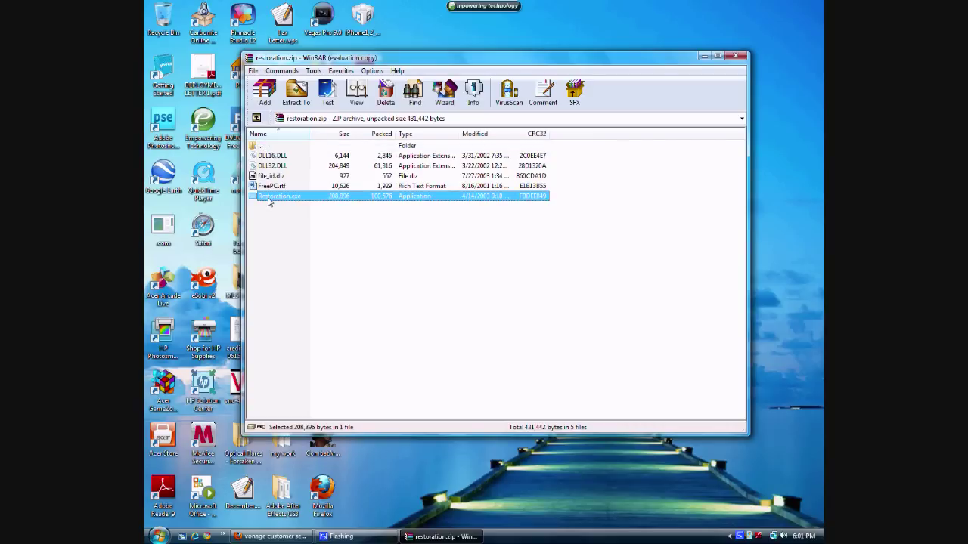
left_click(772, 220)
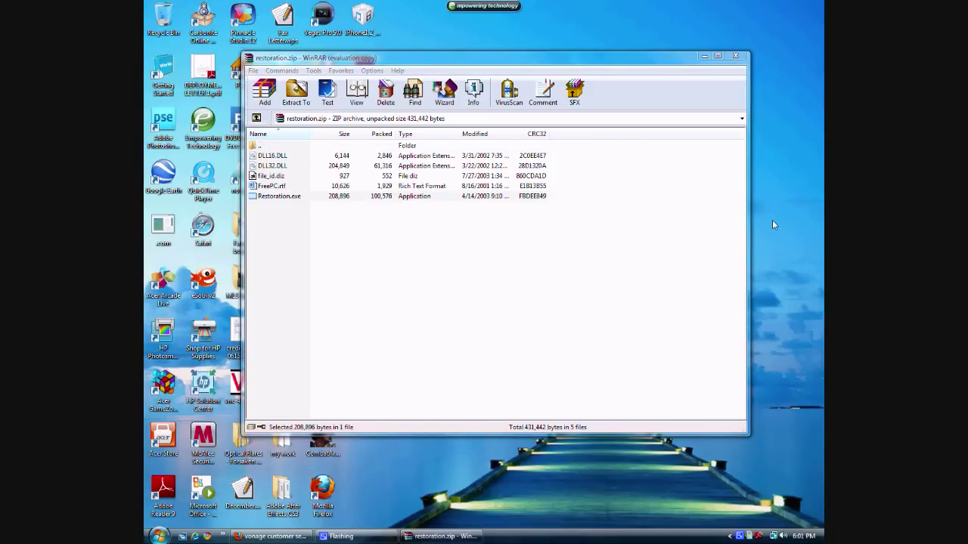
left_click(743, 58)
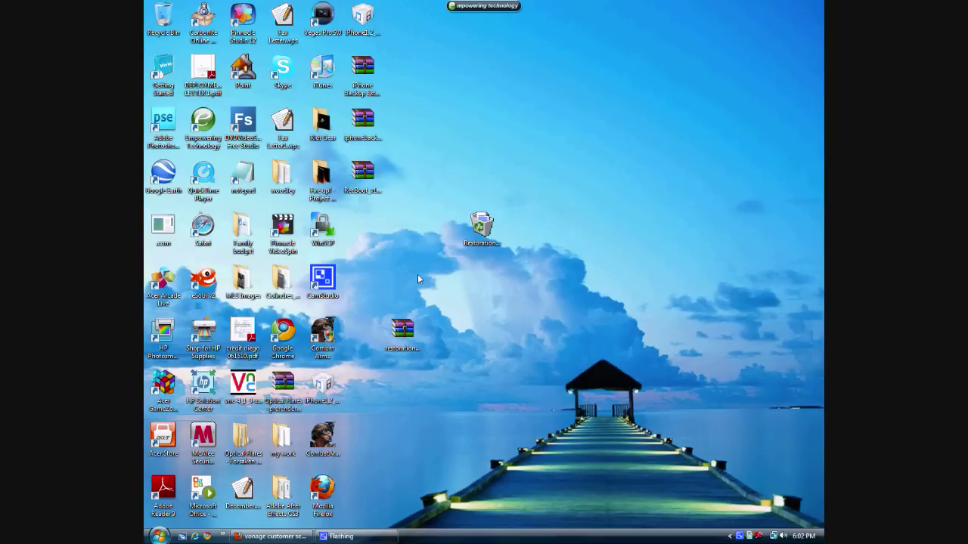
Step: Run Restoration.exe as administrator and select the ACER (C:) drive to scan
right_click(484, 231)
left_click(541, 247)
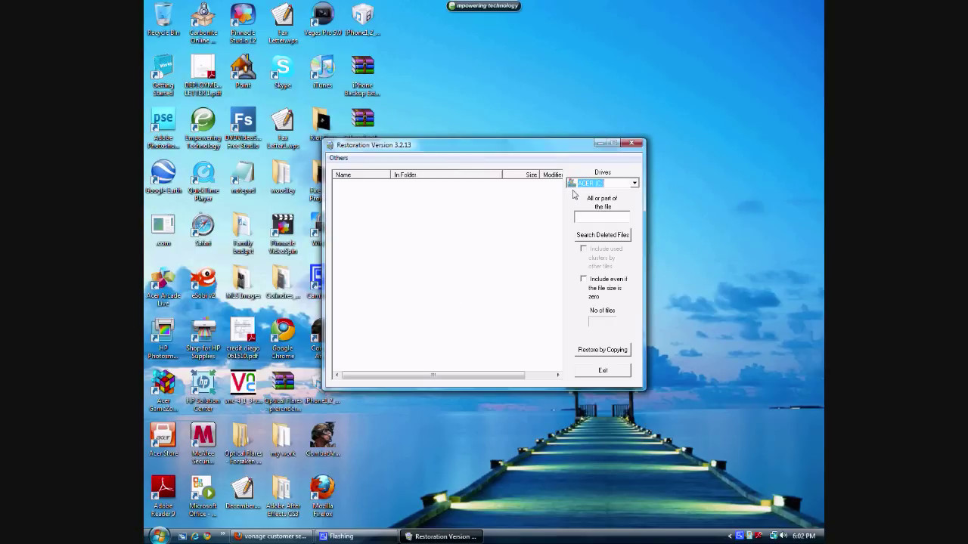
mouse_move(552, 146)
left_mouse_down()
mouse_move(570, 224)
mouse_move(599, 211)
mouse_move(580, 224)
left_mouse_up()
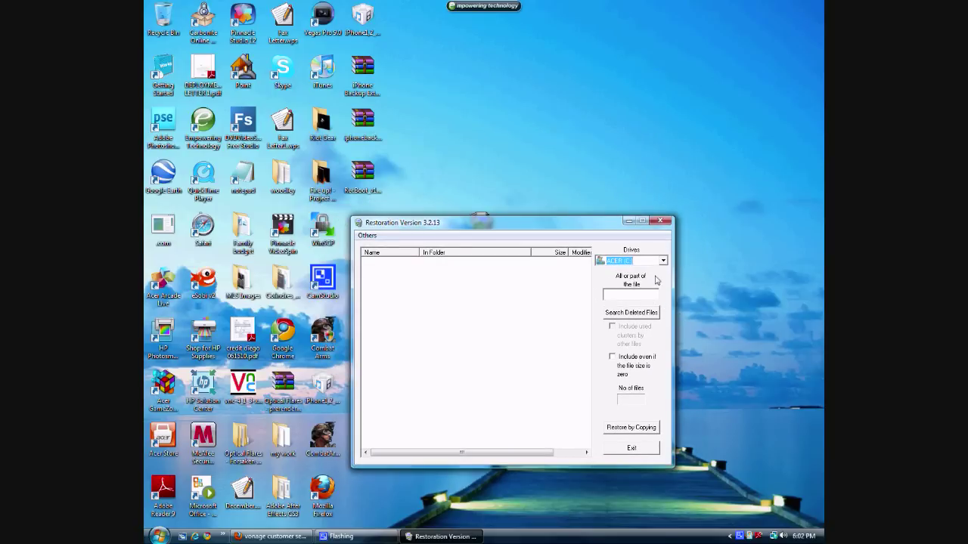
left_click(662, 261)
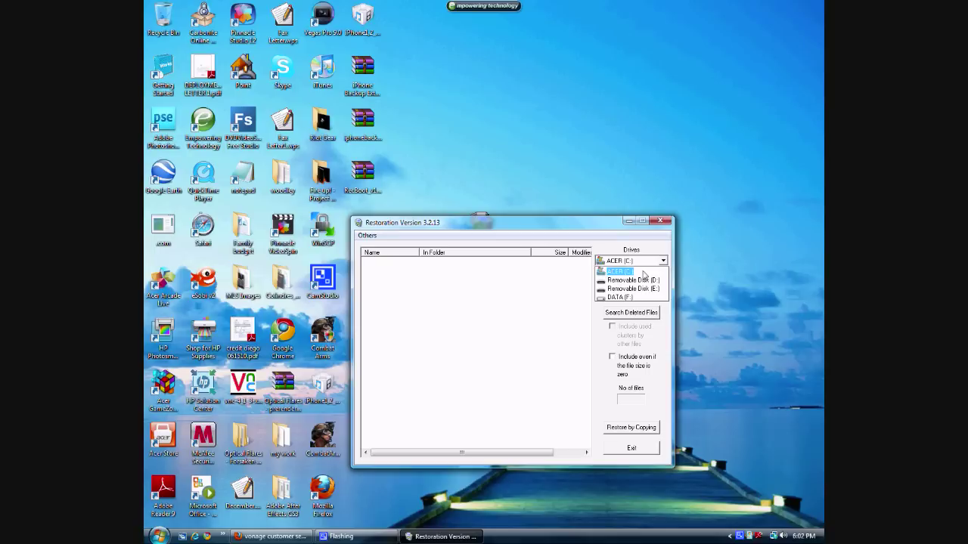
left_click(643, 272)
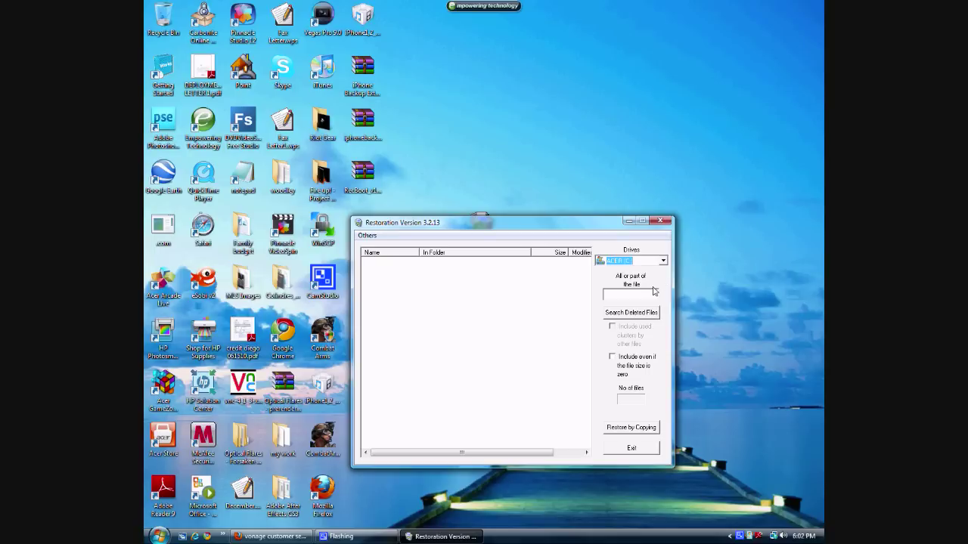
Step: Search ACER (C:) for deleted files until 7551 recoverable files are listed
left_click(647, 320)
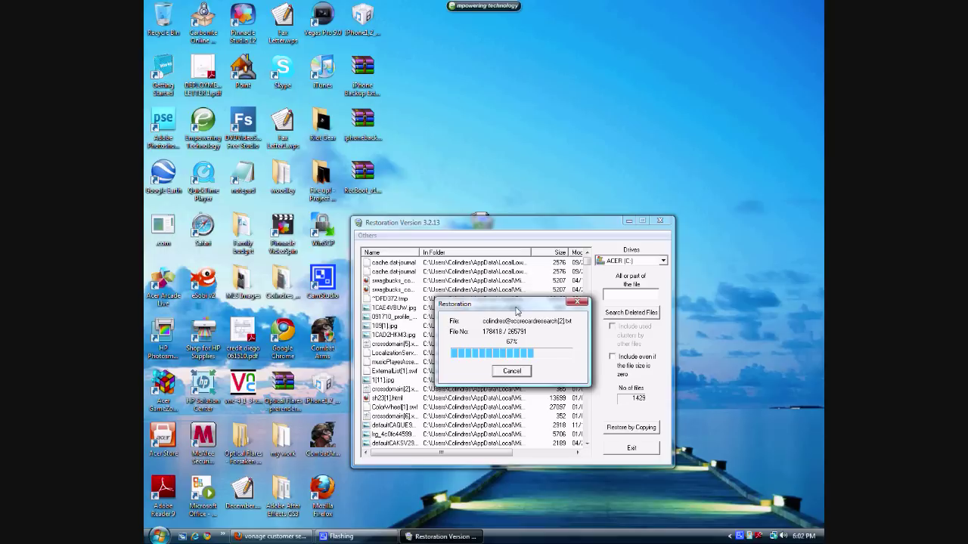
mouse_move(517, 307)
left_mouse_down()
mouse_move(502, 346)
mouse_move(482, 312)
left_mouse_up()
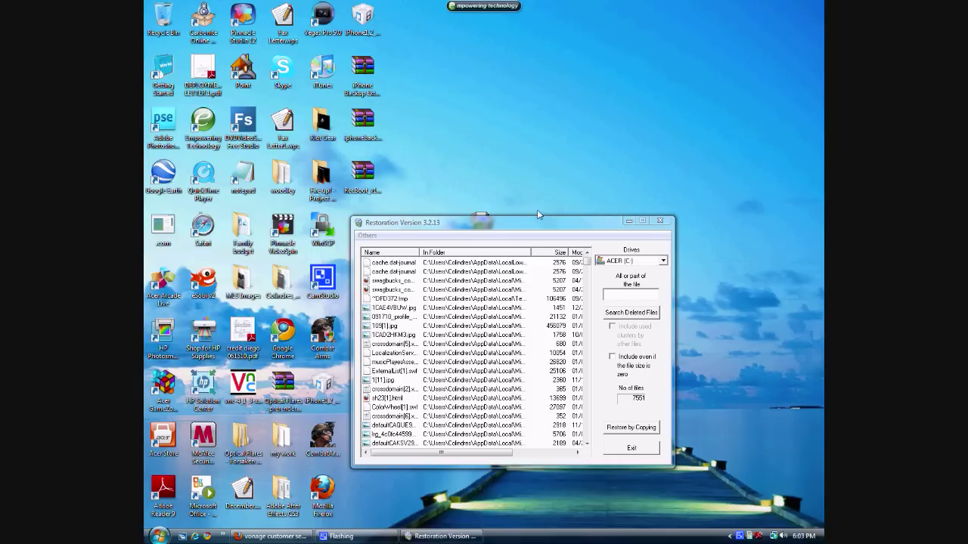
left_click_drag(547, 224, 546, 195)
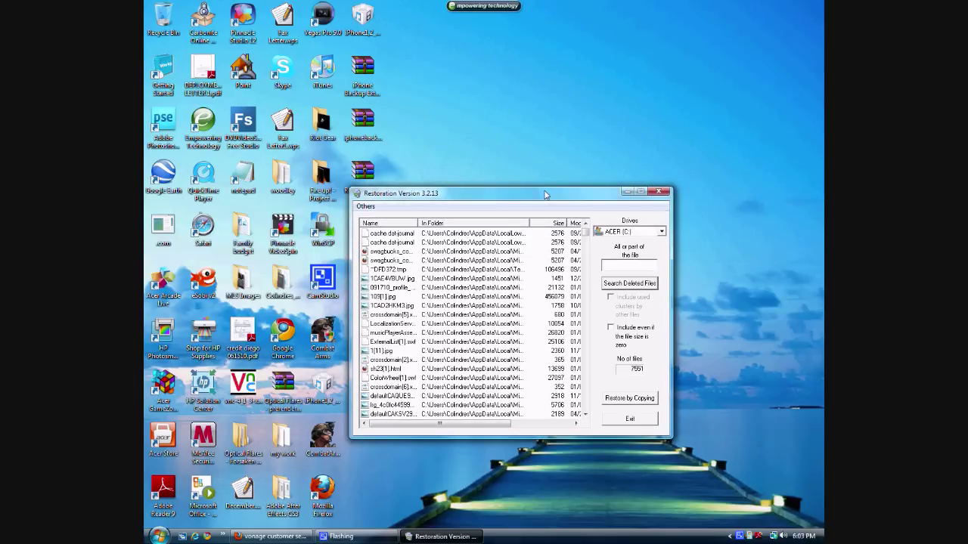
mouse_move(586, 231)
left_mouse_down()
mouse_move(581, 415)
mouse_move(583, 234)
left_mouse_up()
left_click_drag(583, 227, 588, 267)
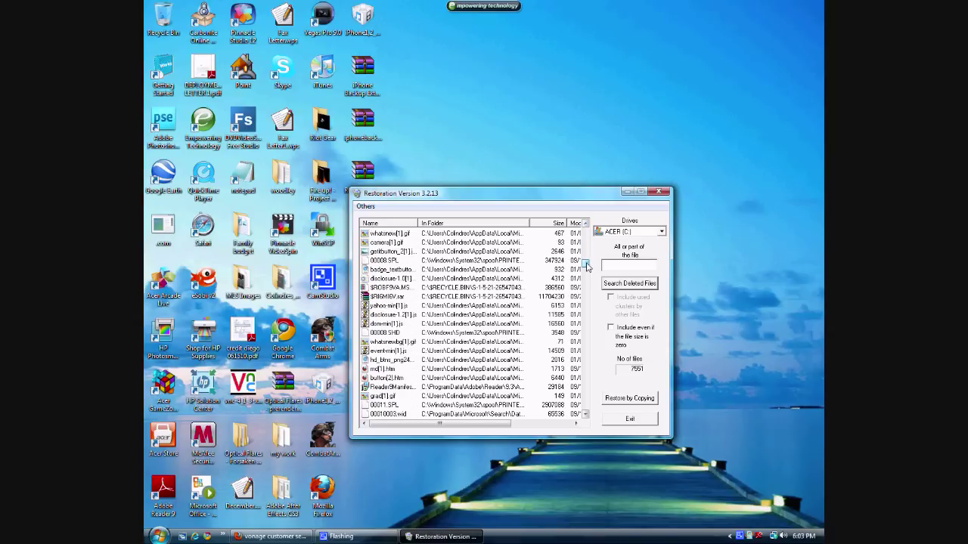
mouse_move(587, 266)
left_mouse_down()
mouse_move(579, 338)
mouse_move(585, 231)
left_mouse_up()
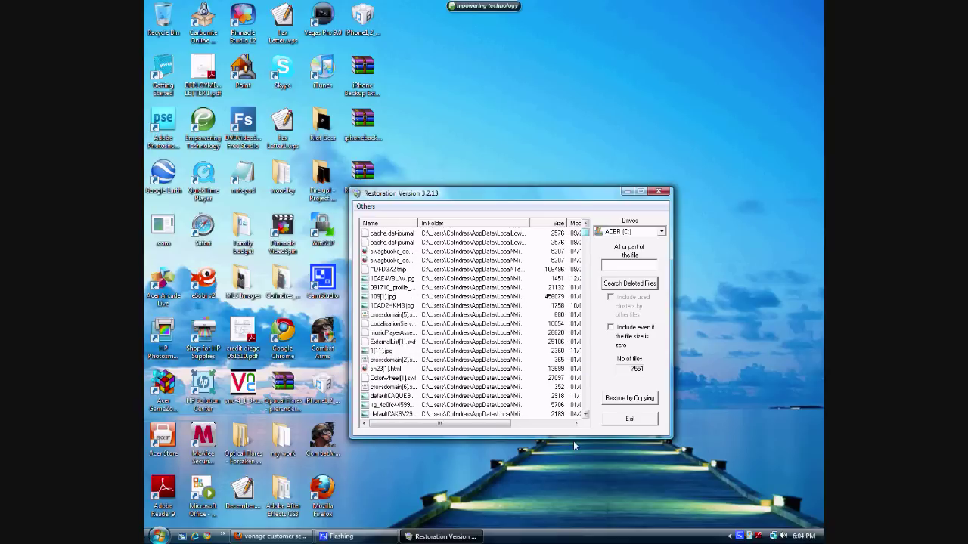
left_click(613, 266)
type("WORLD OF W")
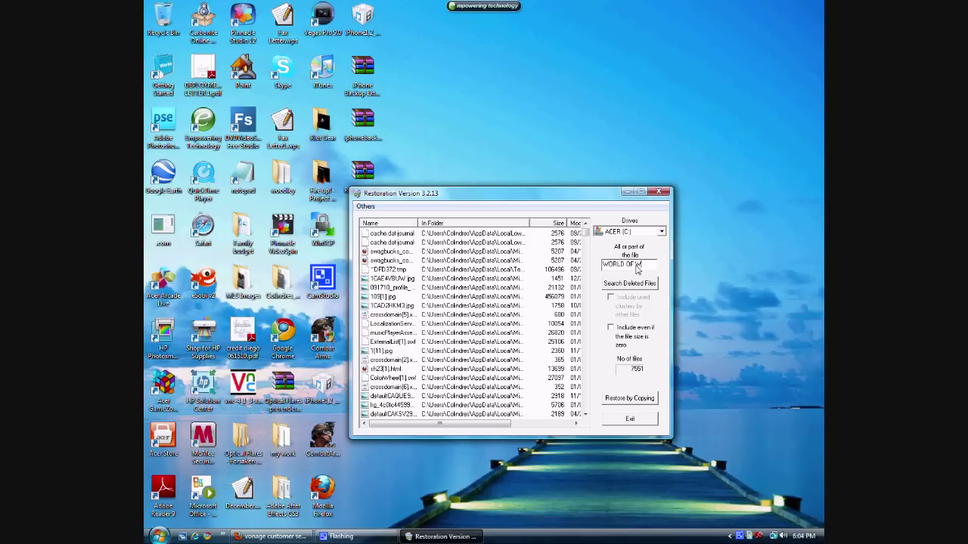
type("ARCRA")
type("FT")
Step: Search the deleted files for 'WORLD OF WARCRAFT', narrowing results to 5 items
left_click(617, 285)
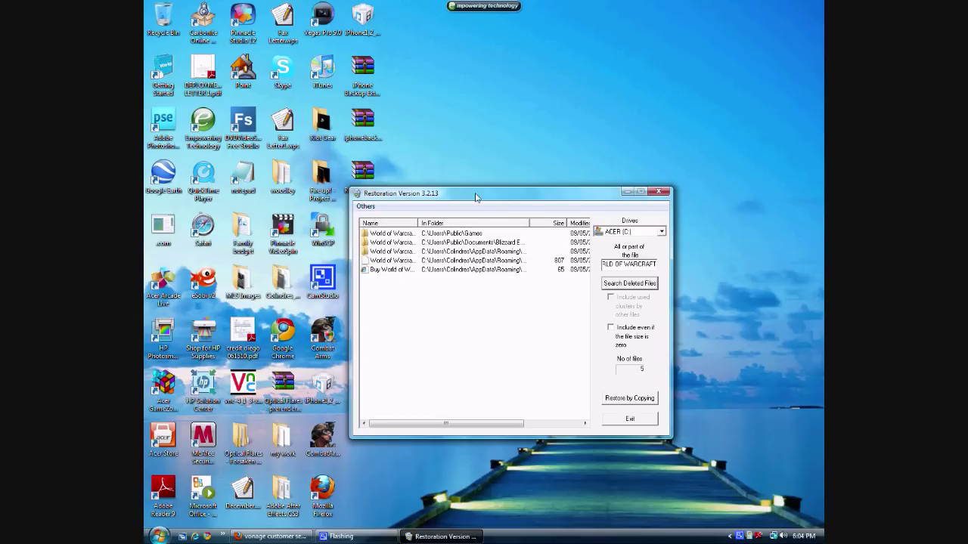
left_click_drag(475, 193, 458, 208)
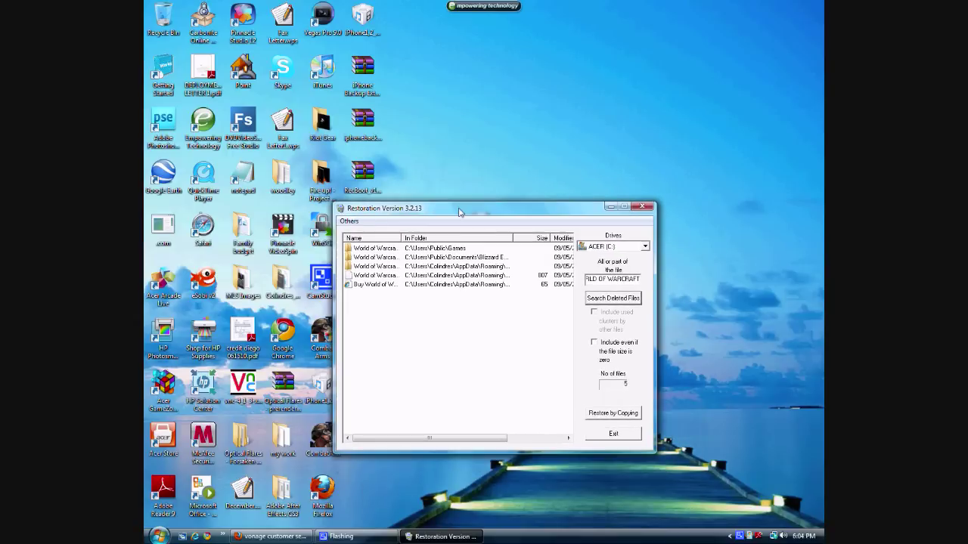
left_click(441, 249)
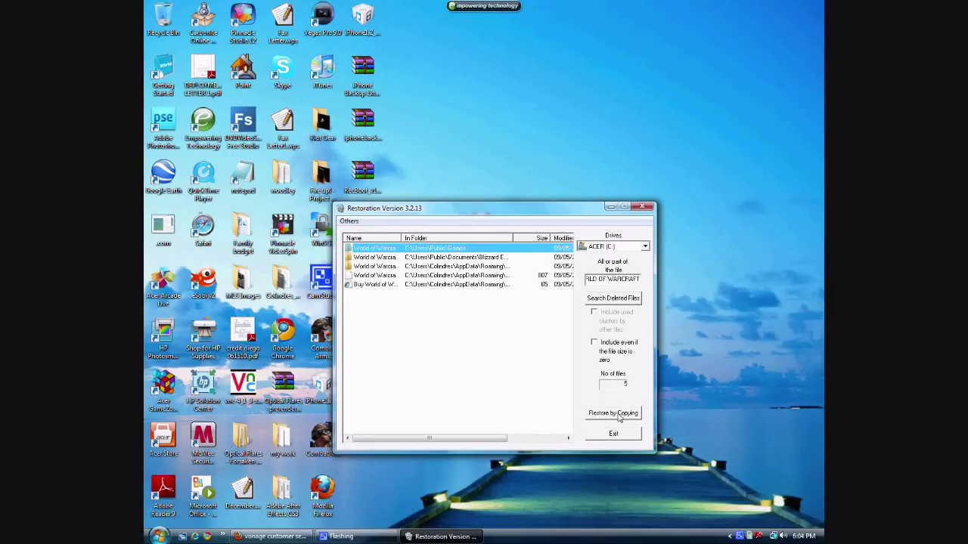
mouse_move(511, 212)
left_mouse_down()
mouse_move(667, 185)
mouse_move(561, 258)
mouse_move(520, 226)
left_mouse_up()
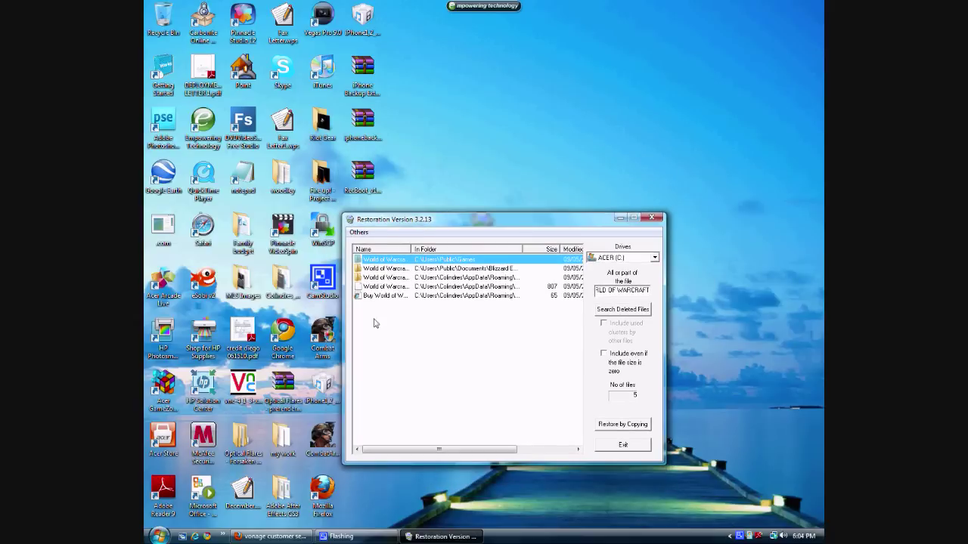
Step: Browse the five World of Warcraft results, then clear the file-name search text
left_click(388, 295)
key("Up")
key("Up")
key("Up")
left_click_drag(645, 292, 505, 293)
key("BackSpace")
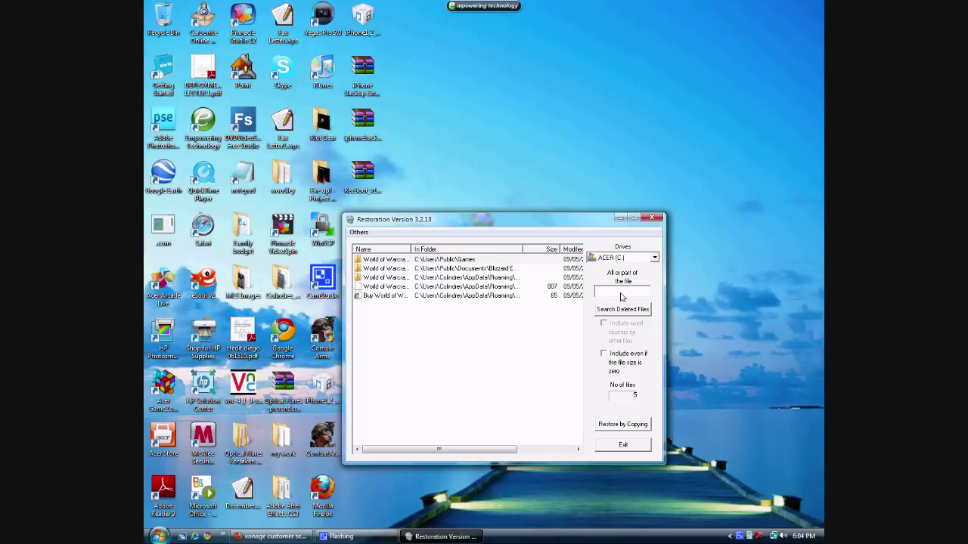
Step: Close the Restoration window to return to the desktop
left_click(652, 218)
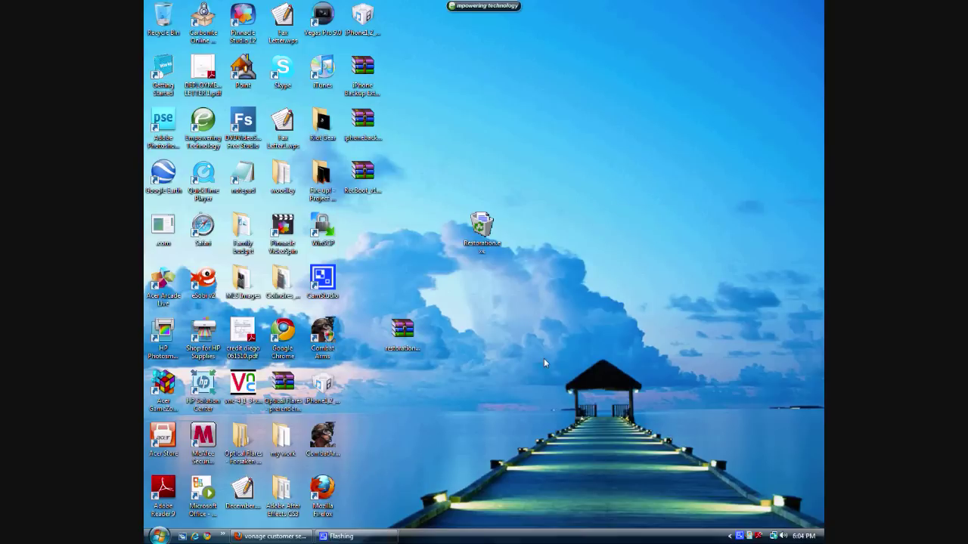